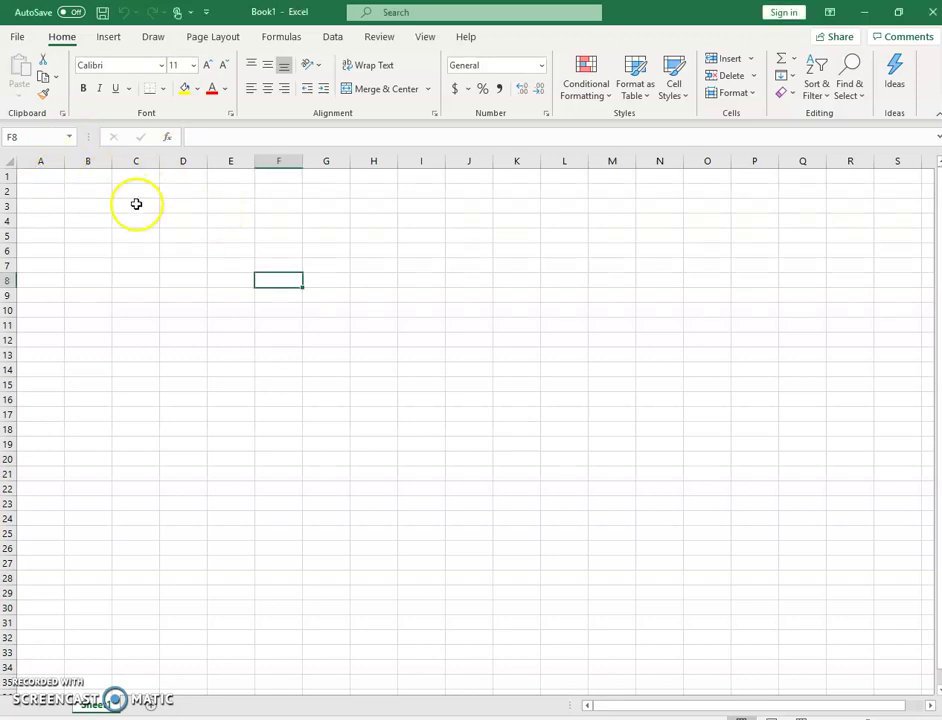
# Step: Enter the column headers "group" in A1 and "score" in B1
pyautogui.click(51, 180)
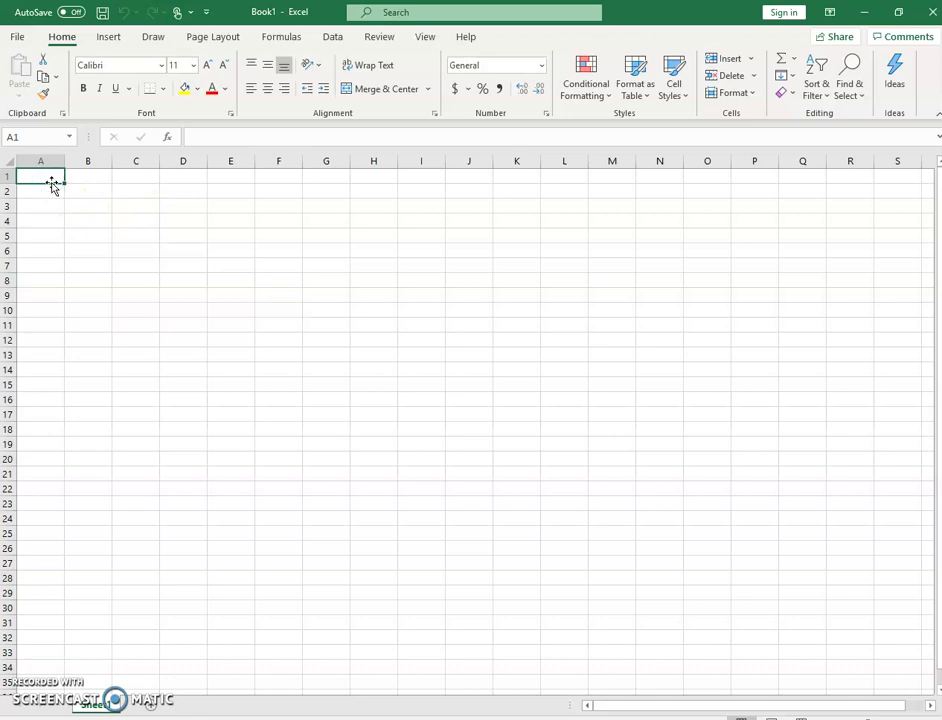
pyautogui.write('group')
pyautogui.press('Tab')
pyautogui.write('score')
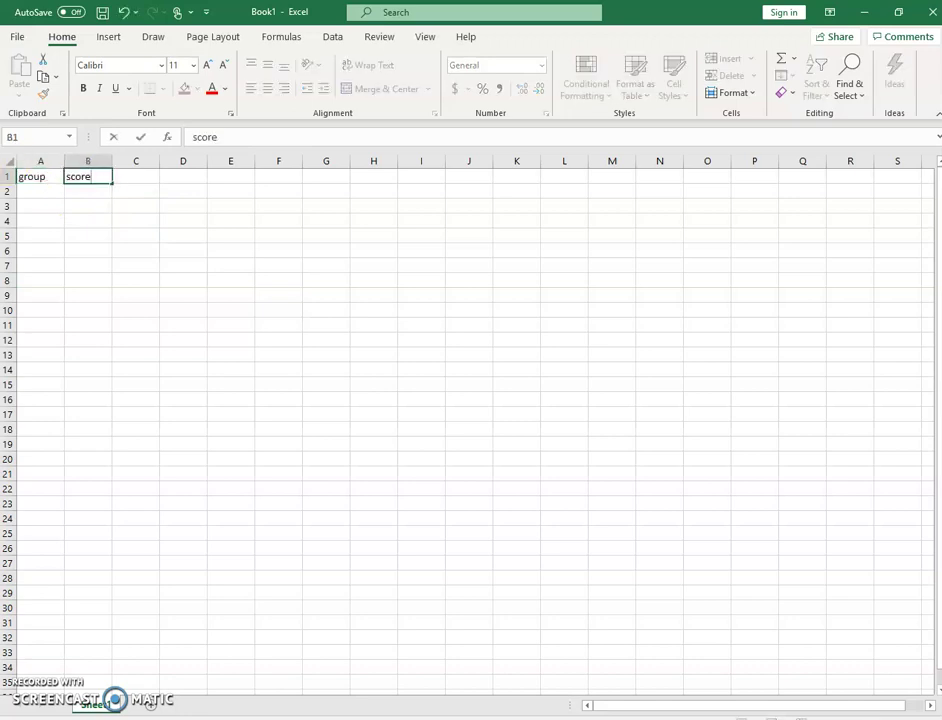
pyautogui.press('Return')
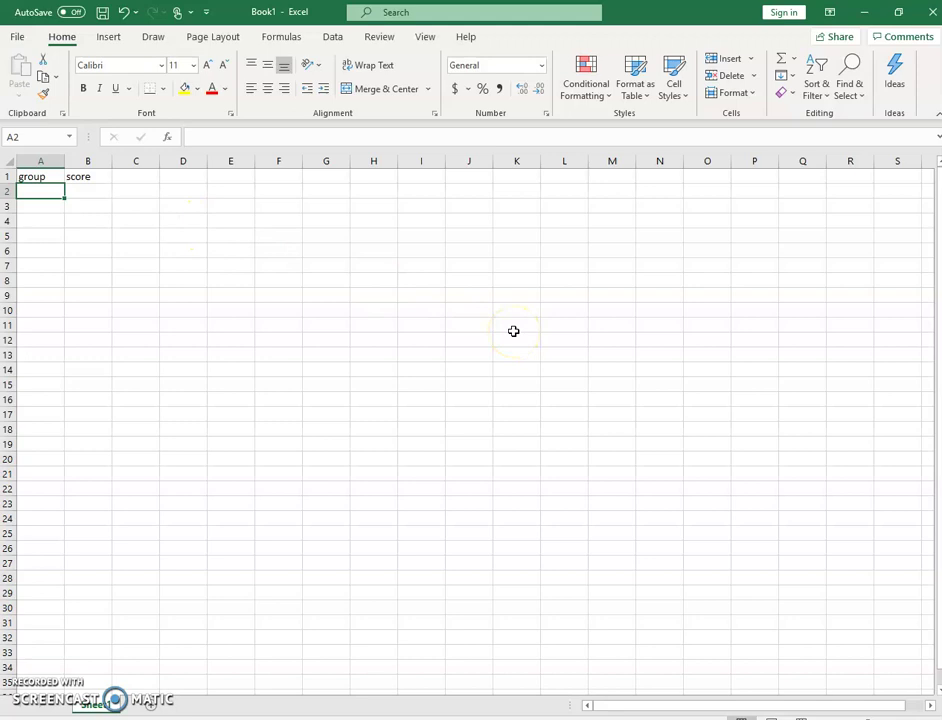
# Step: Fill the group column A2:A31 with ten 1s, ten 2s and ten 3s, one value per row
pyautogui.write('1 1')
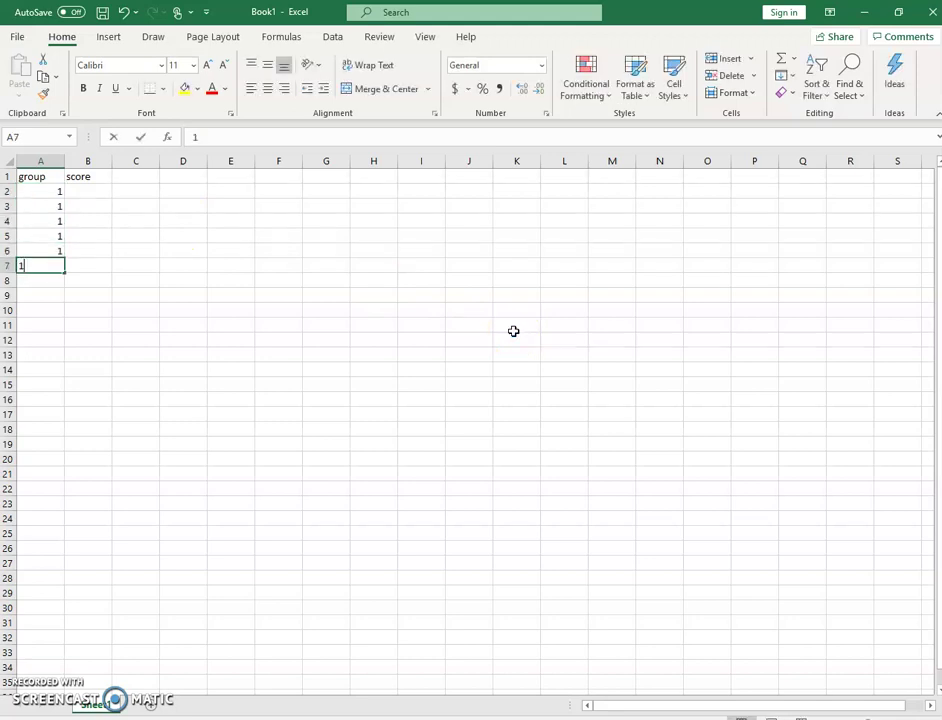
pyautogui.write(' 1 1 1 1 1')
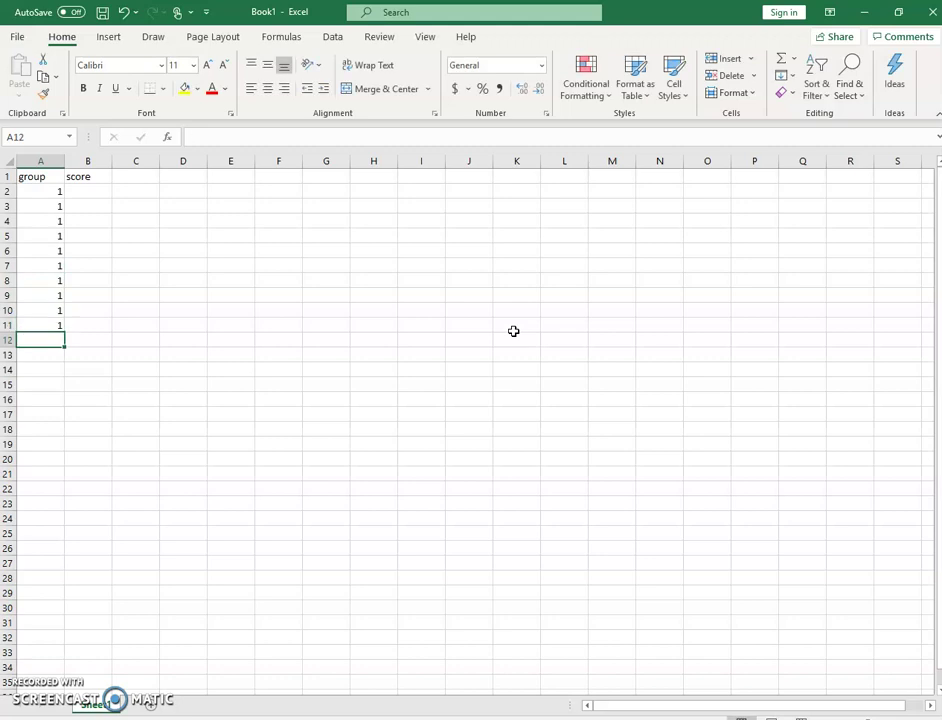
pyautogui.write(' 1 1 1 2')
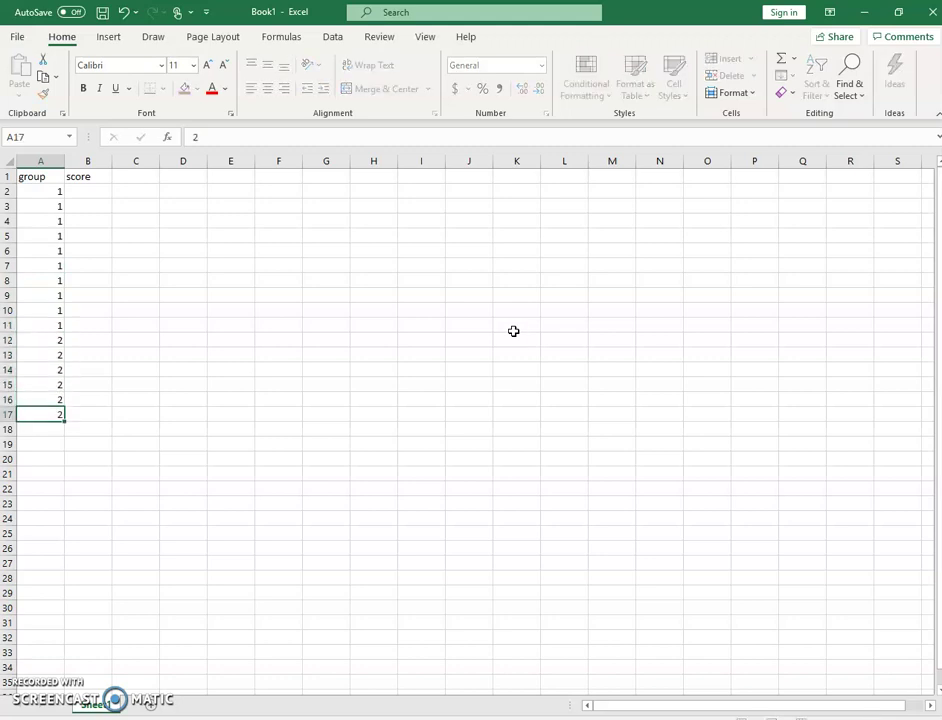
pyautogui.write(' 2 2 2 2 2 2 2 2 2 ')
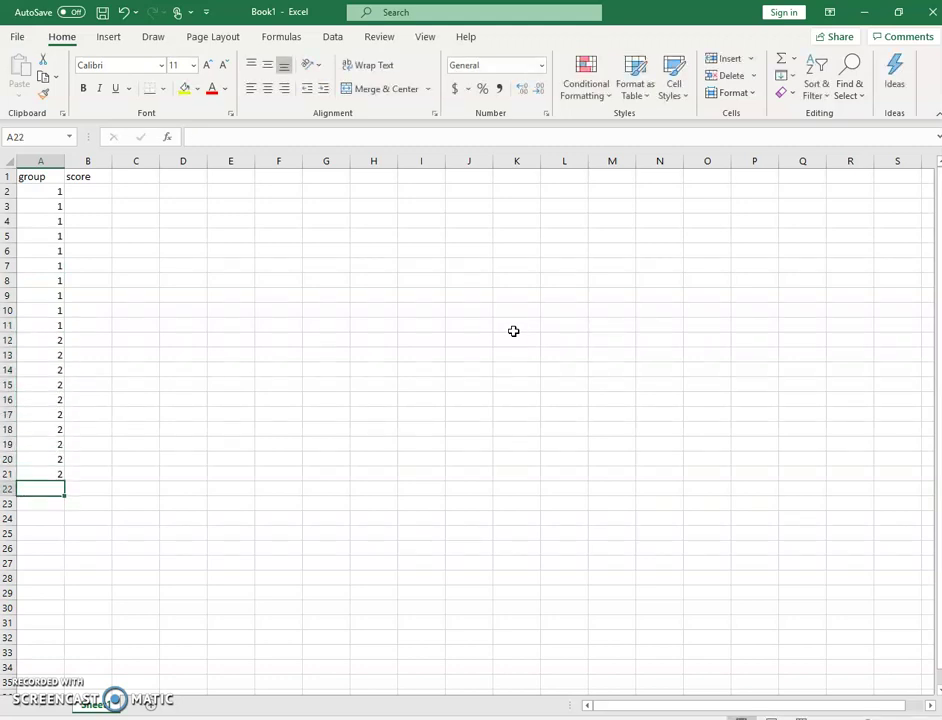
pyautogui.write('3')
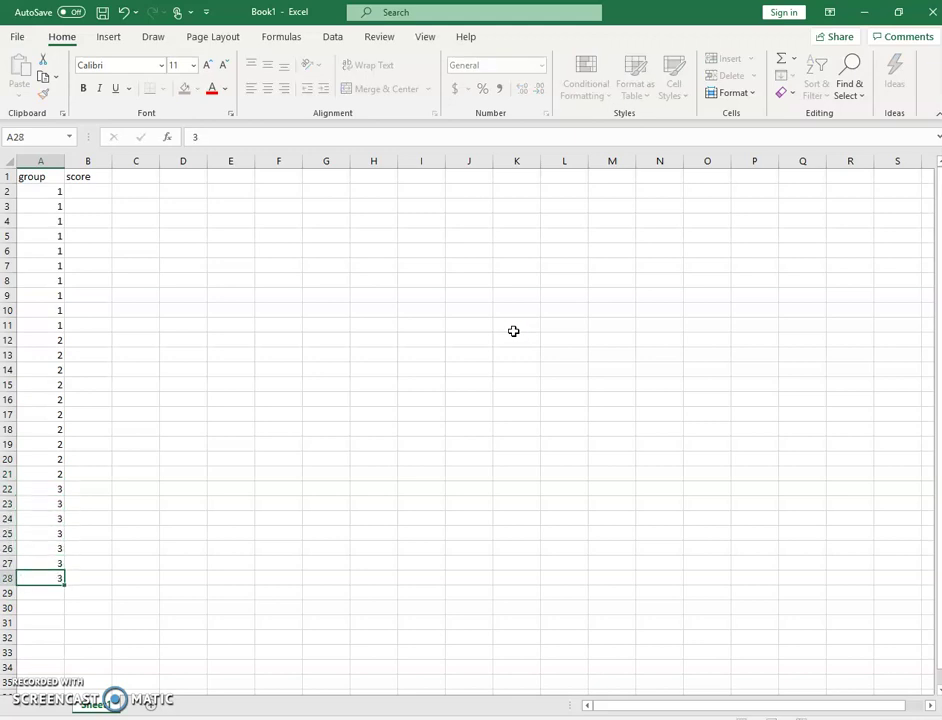
pyautogui.write(' 3 3 3 3 3 3 3 3 3')
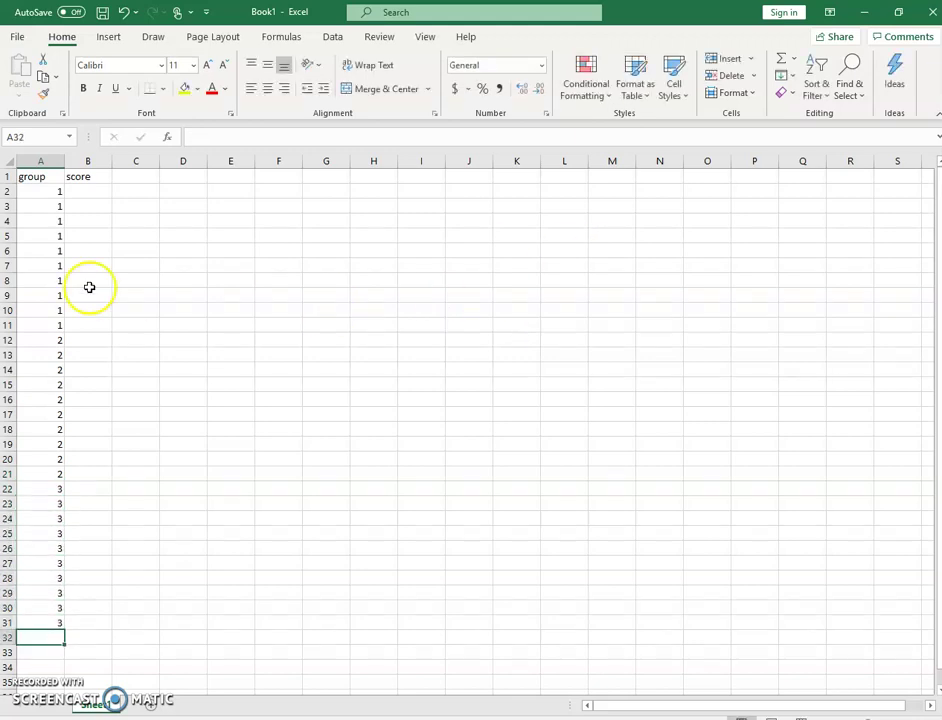
# Step: Enter =RANDBETWEEN(1,10) in B2 and fill the formula down the score column to B31
pyautogui.click(84, 190)
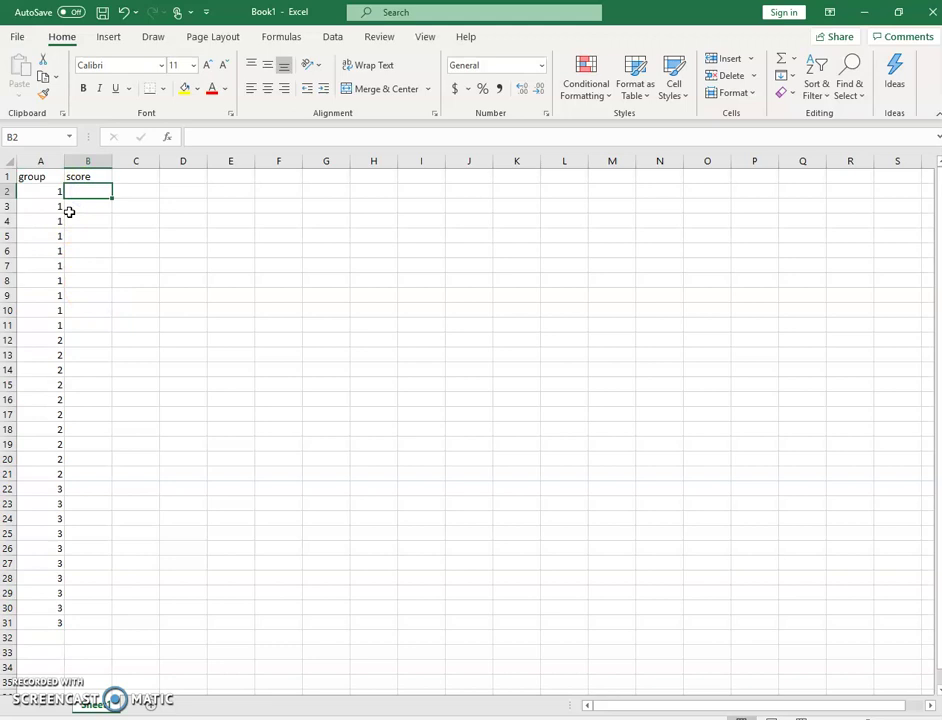
pyautogui.write('=randb')
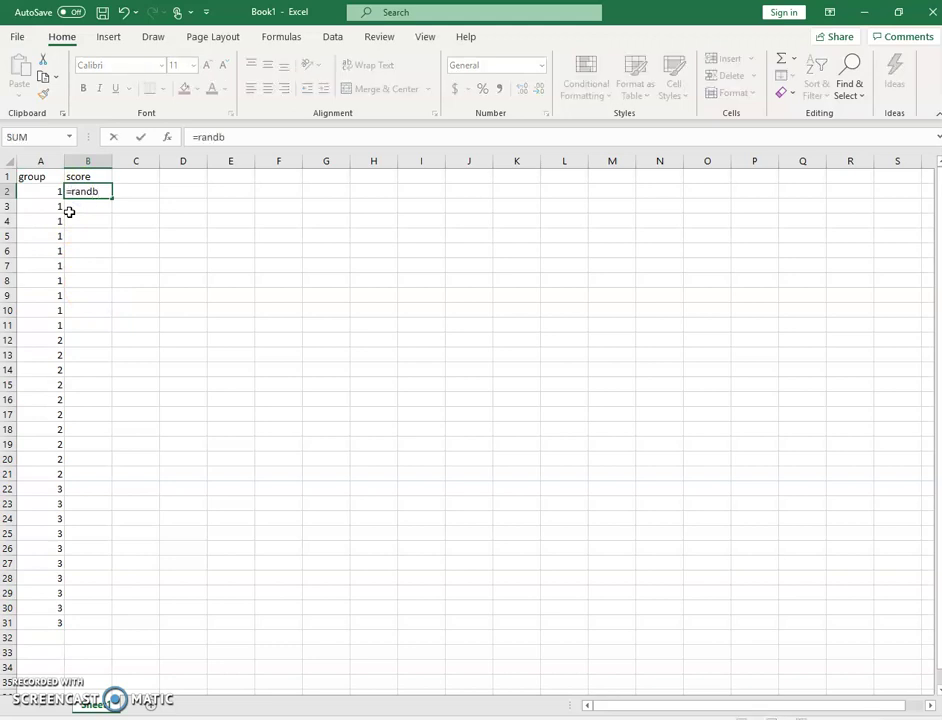
pyautogui.write('etween(1,10)')
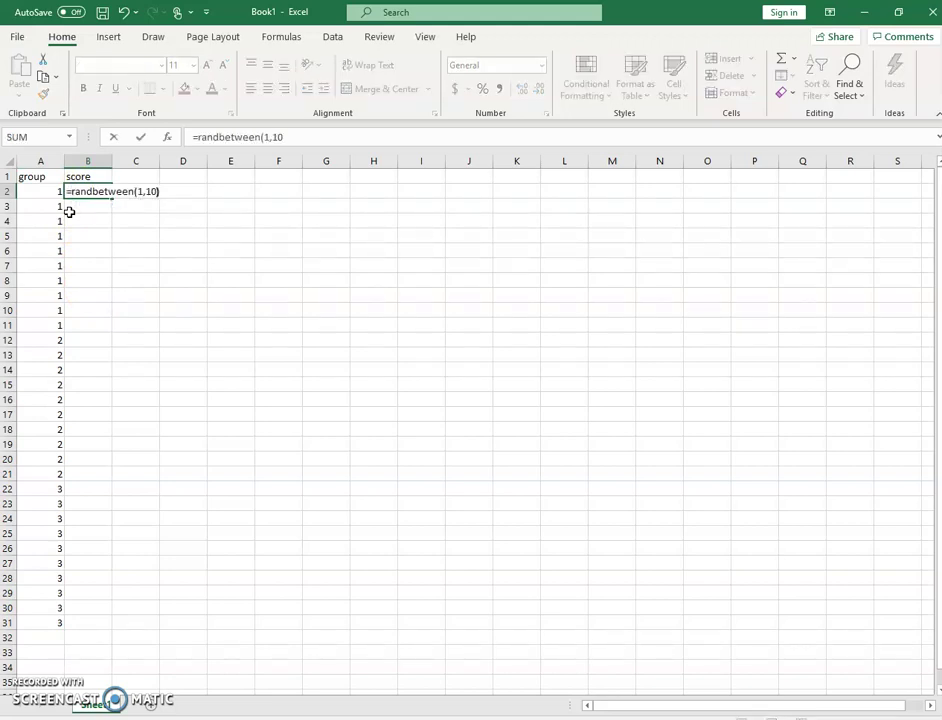
pyautogui.press('Return')
pyautogui.click(92, 190)
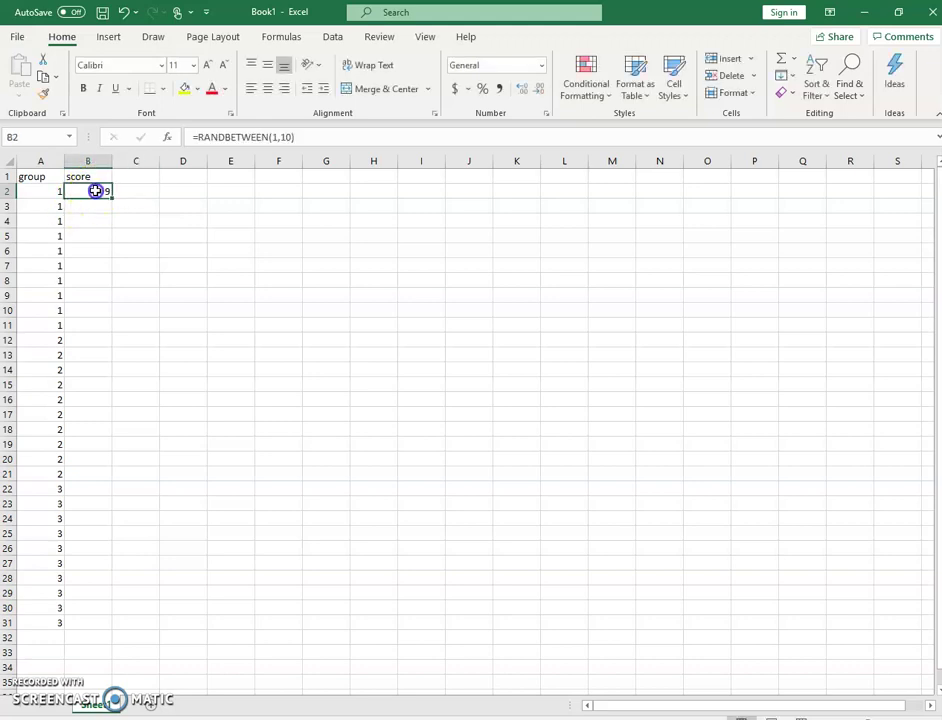
pyautogui.doubleClick(111, 196)
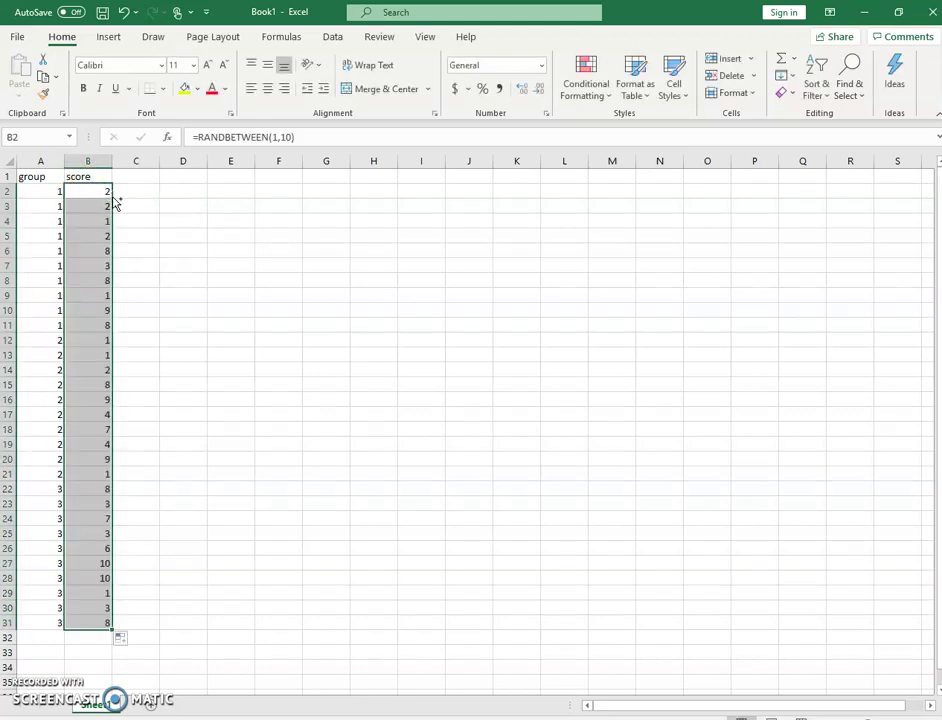
# Step: Replace the random-number formulas in B2:B31 with fixed values by copying and pasting them in place as values only
pyautogui.hotkey('ctrl', 'c')
pyautogui.hotkey('ctrl', 'v')
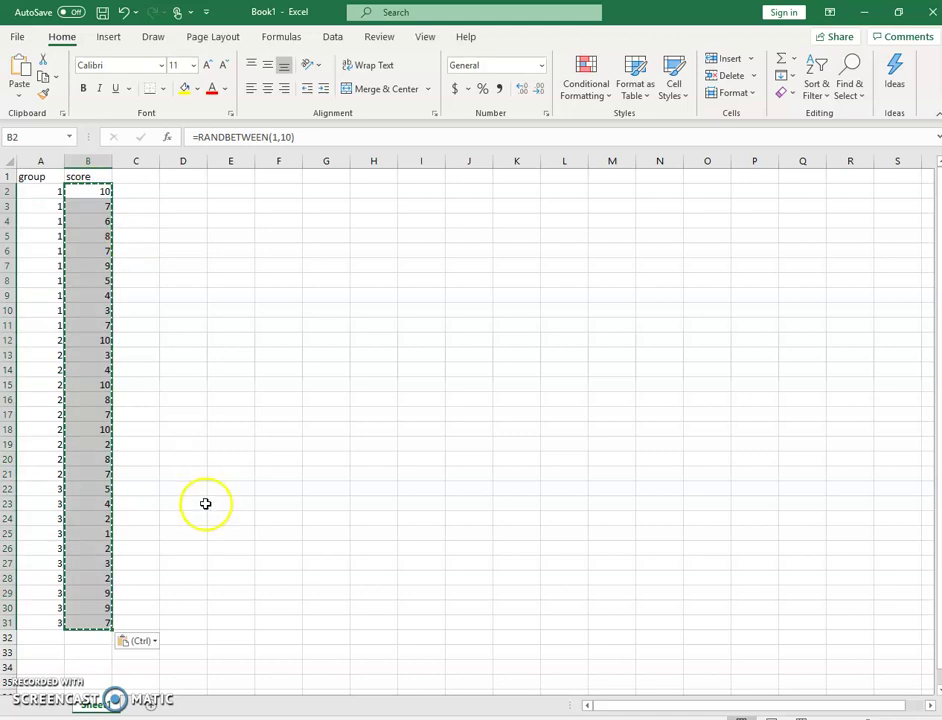
pyautogui.click(136, 640)
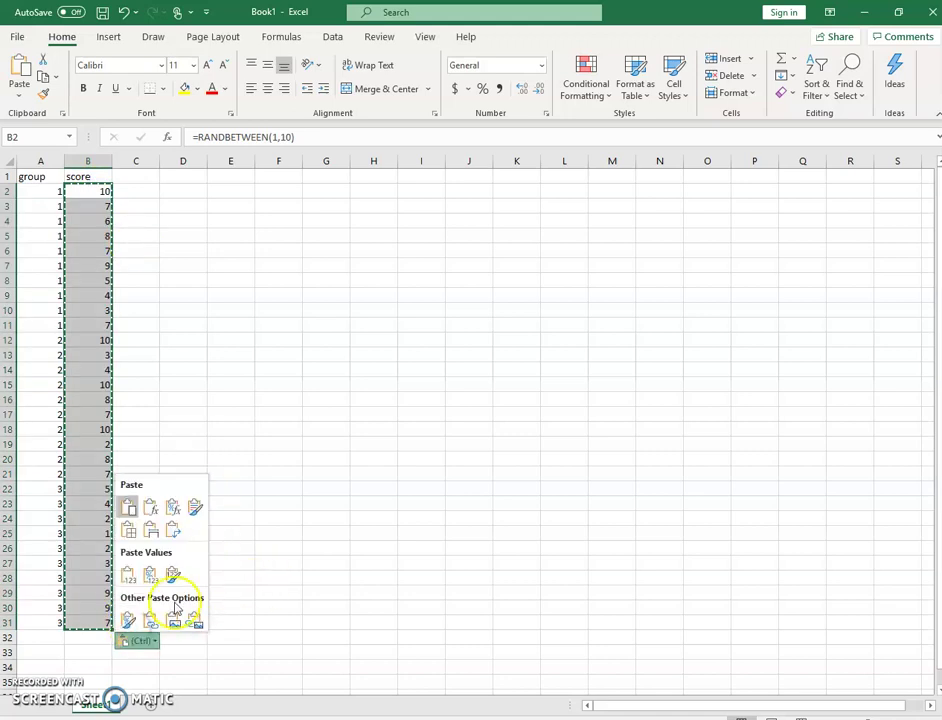
pyautogui.click(127, 577)
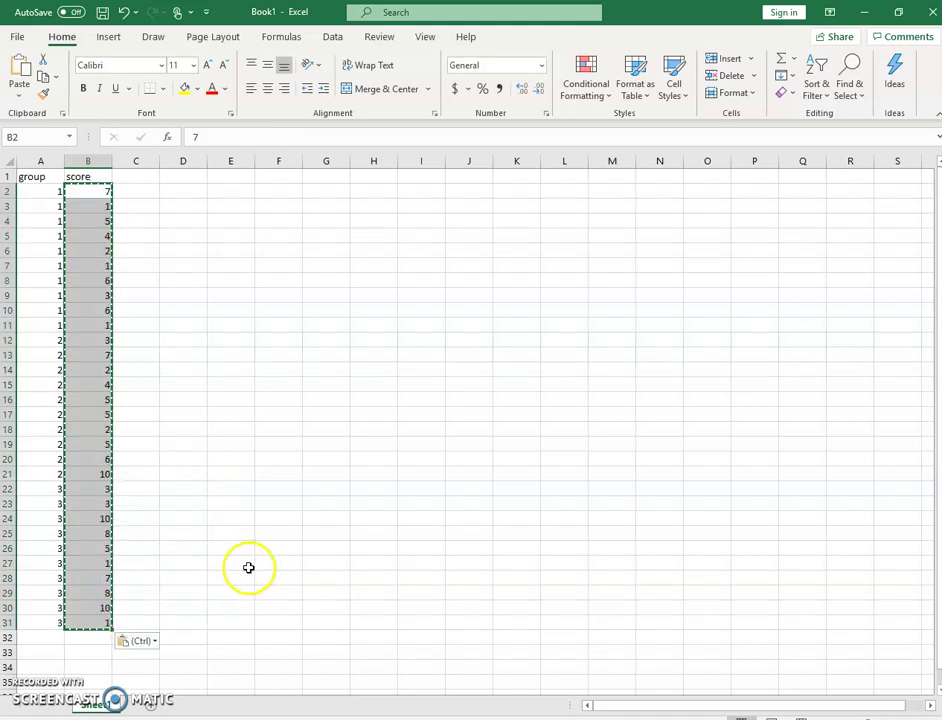
pyautogui.click(229, 294)
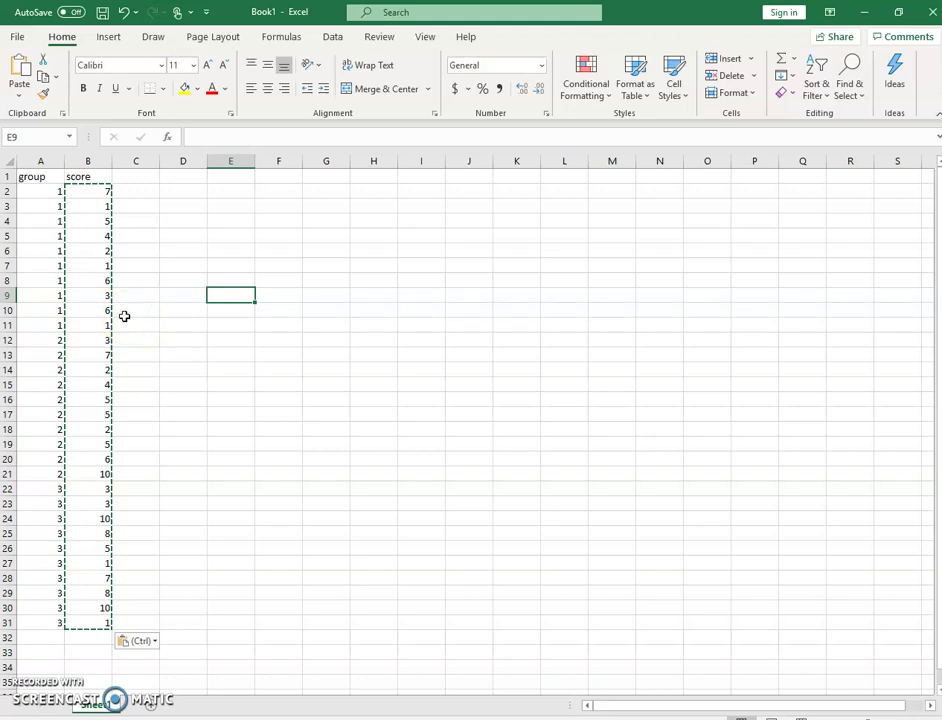
pyautogui.click(70, 161)
pyautogui.moveTo(46, 160); pyautogui.dragTo(87, 163)
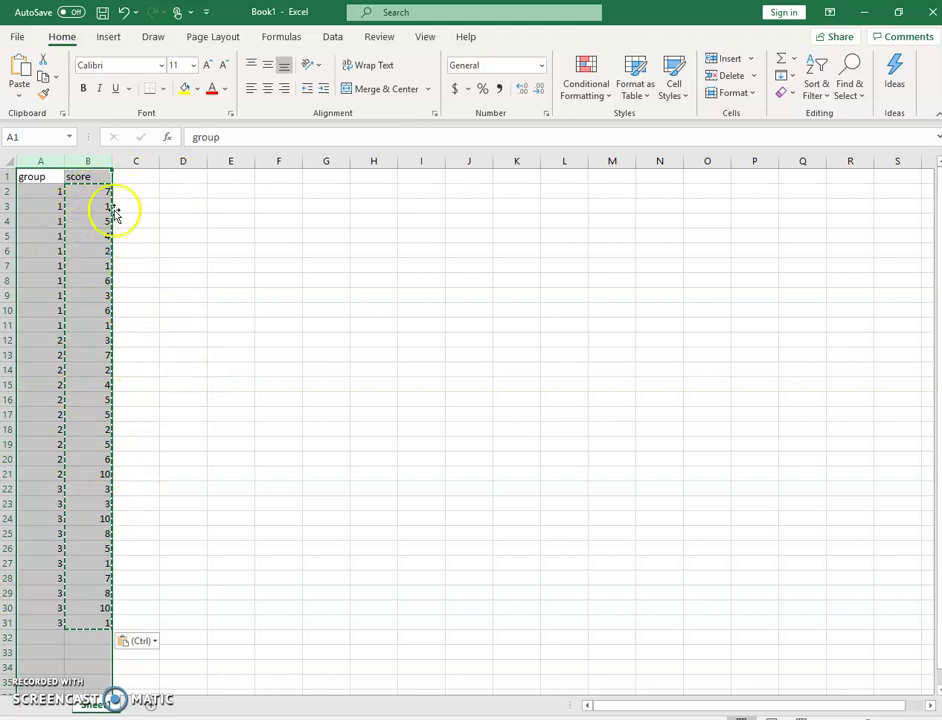
# Step: Enter the headers "group1", "group2" and "group3" in cells D1, E1 and F1
pyautogui.click(188, 174)
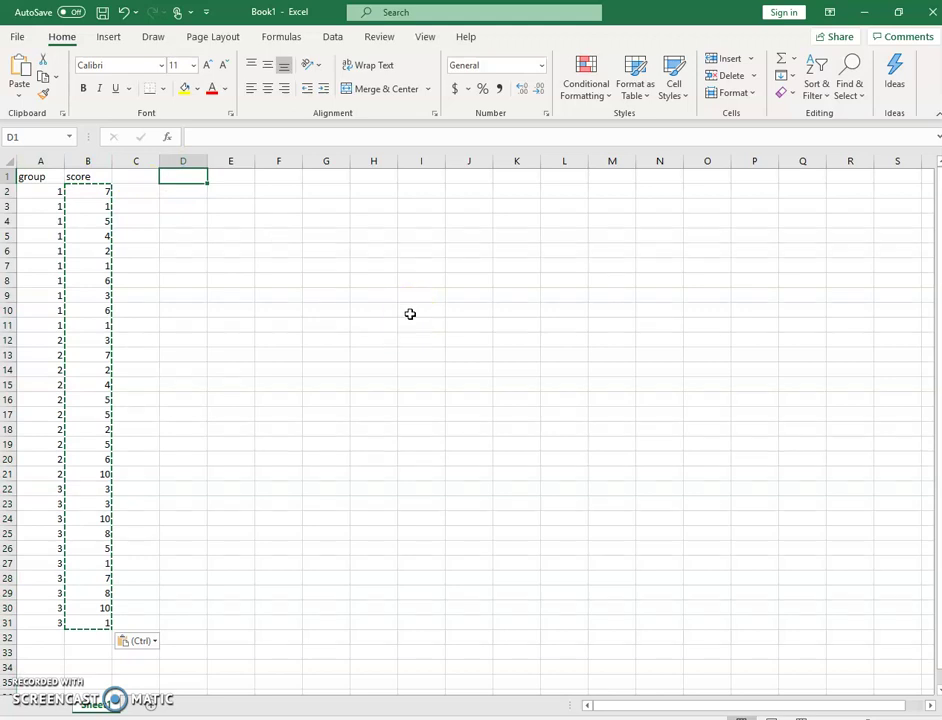
pyautogui.write('group1')
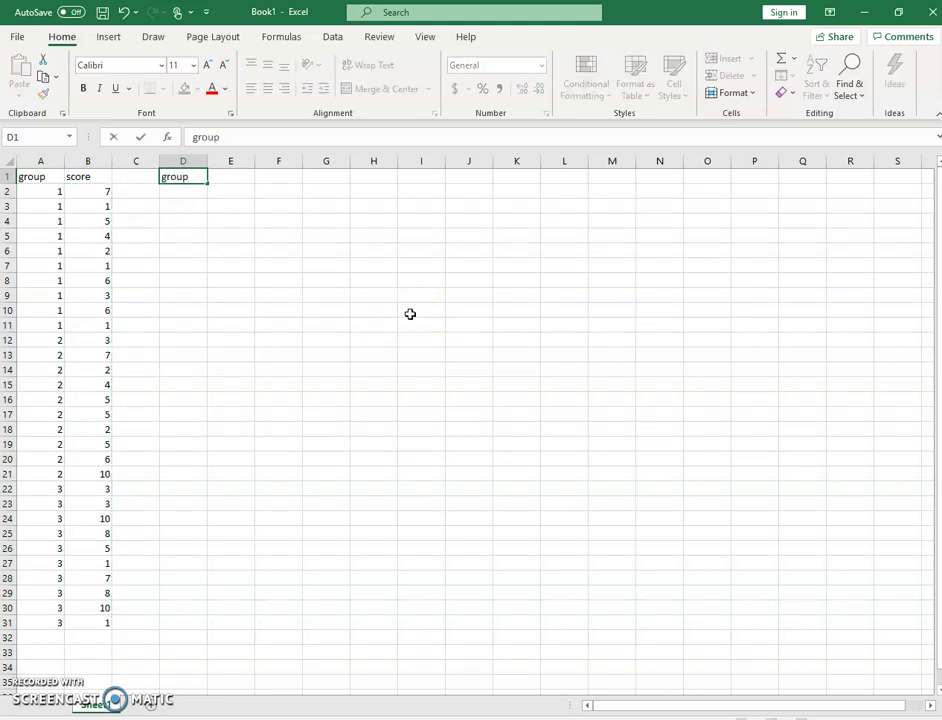
pyautogui.press('Tab')
pyautogui.write('group2')
pyautogui.press('Tab')
pyautogui.write('g')
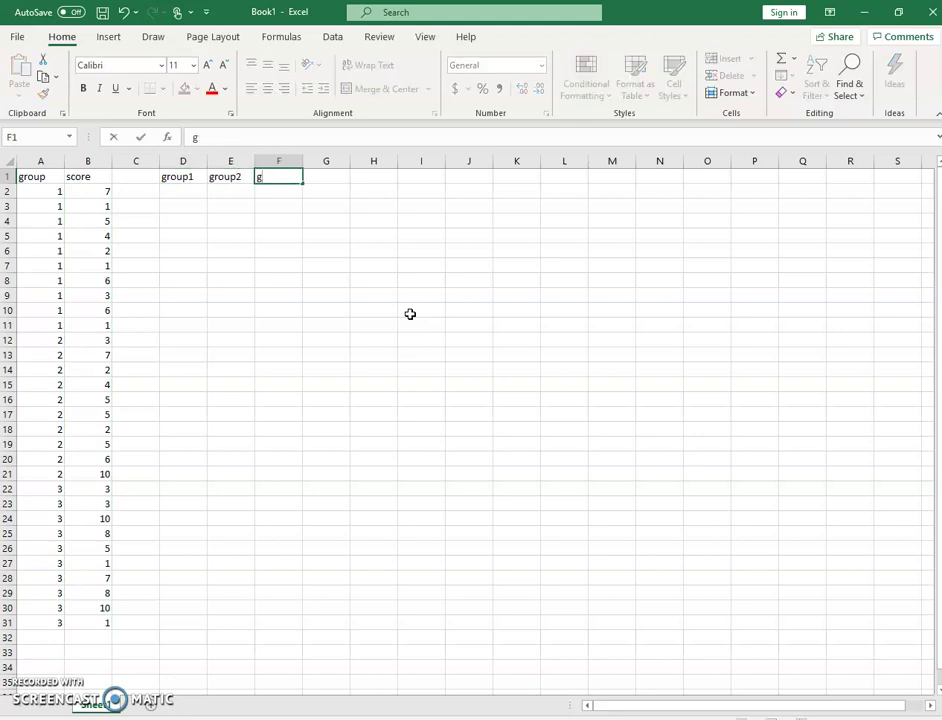
pyautogui.write('roup3')
pyautogui.press('Tab')
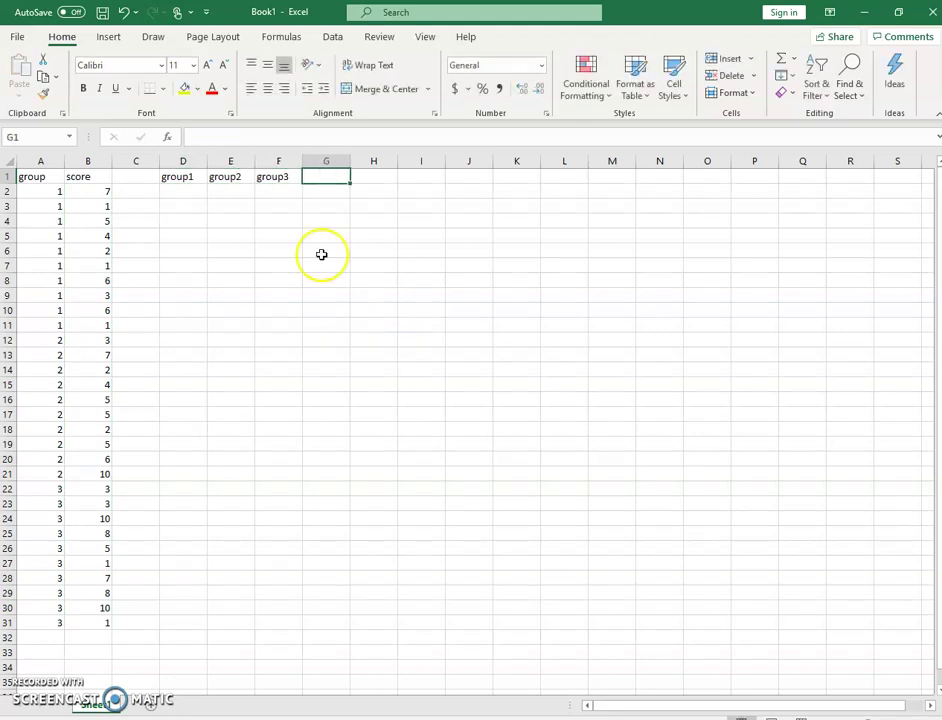
pyautogui.click(187, 159)
pyautogui.click(233, 160)
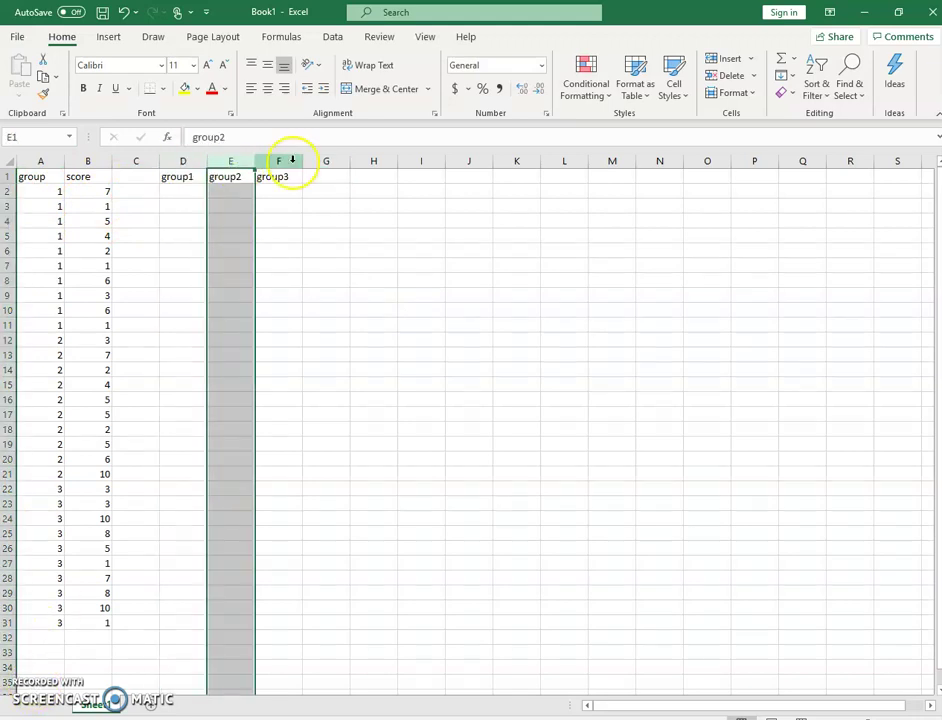
pyautogui.click(287, 160)
# Step: Copy the scores of groups 1, 2 and 3 from column B into D2:D11, E2:E11 and F2:F11 respectively
pyautogui.moveTo(92, 198); pyautogui.dragTo(103, 614)
pyautogui.hotkey('ctrl', 'c')
pyautogui.click(180, 190)
pyautogui.hotkey('ctrl', 'v')
pyautogui.hotkey('ctrl', 'c')
pyautogui.click(240, 193)
pyautogui.hotkey('ctrl', 'v')
pyautogui.hotkey('ctrl', 'c')
pyautogui.click(280, 193)
pyautogui.hotkey('ctrl', 'v')
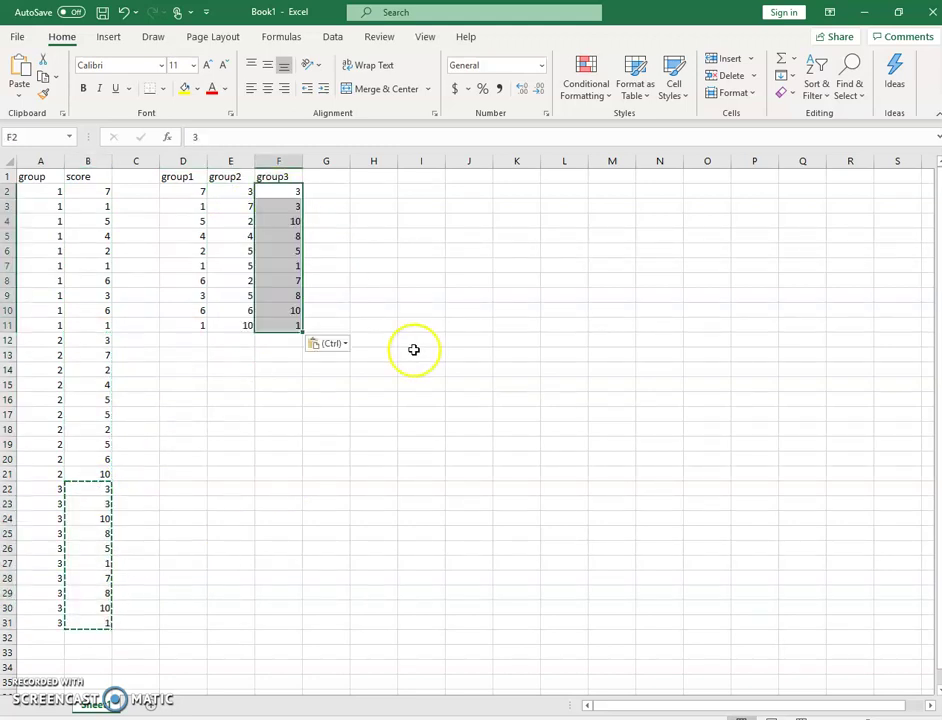
pyautogui.click(414, 352)
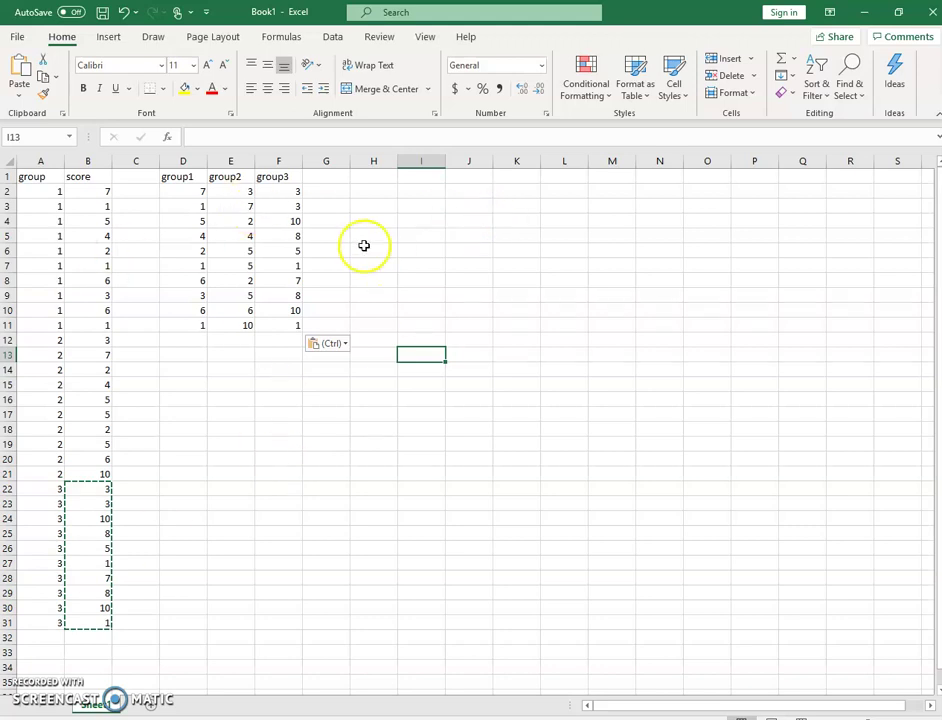
# Step: Start an Anova: Single Factor data analysis with input range D1:F11 and labels in the first row
pyautogui.click(333, 36)
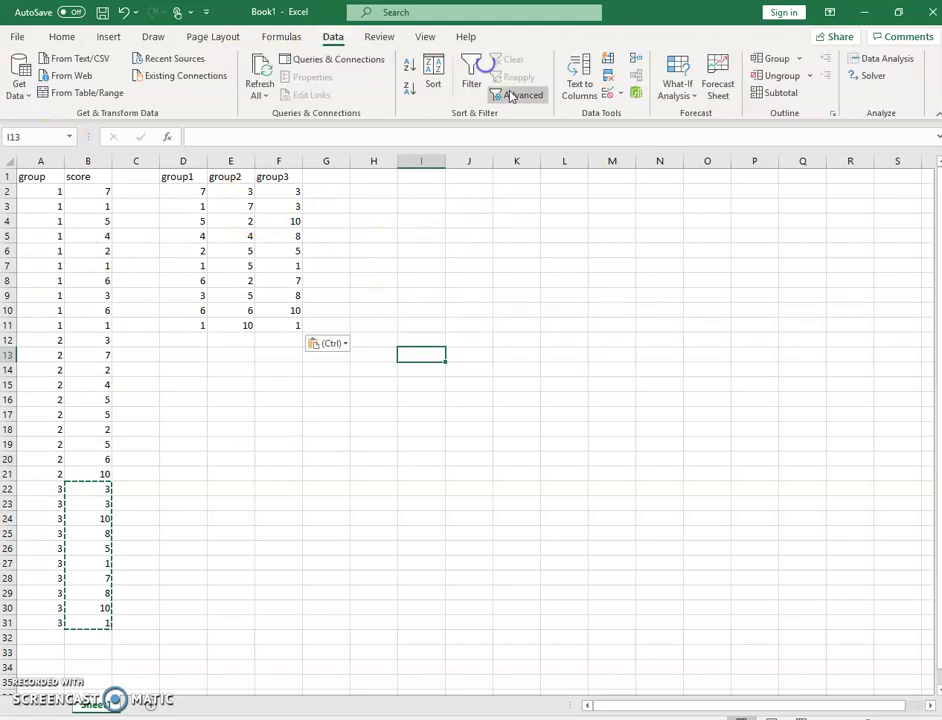
pyautogui.click(897, 60)
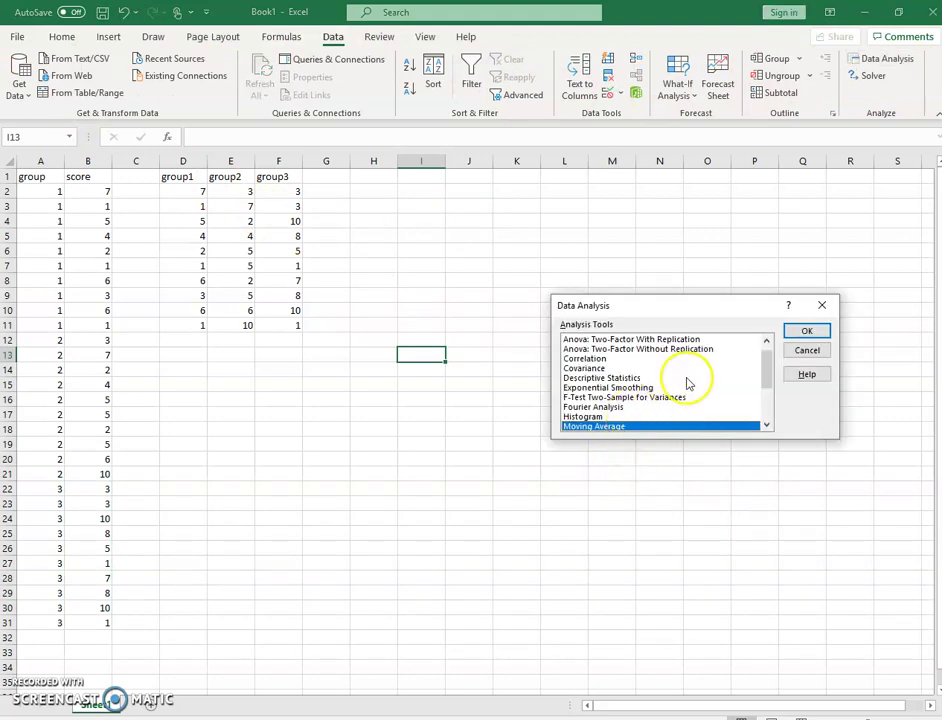
pyautogui.scroll(1, 660, 380)
pyautogui.click(636, 339)
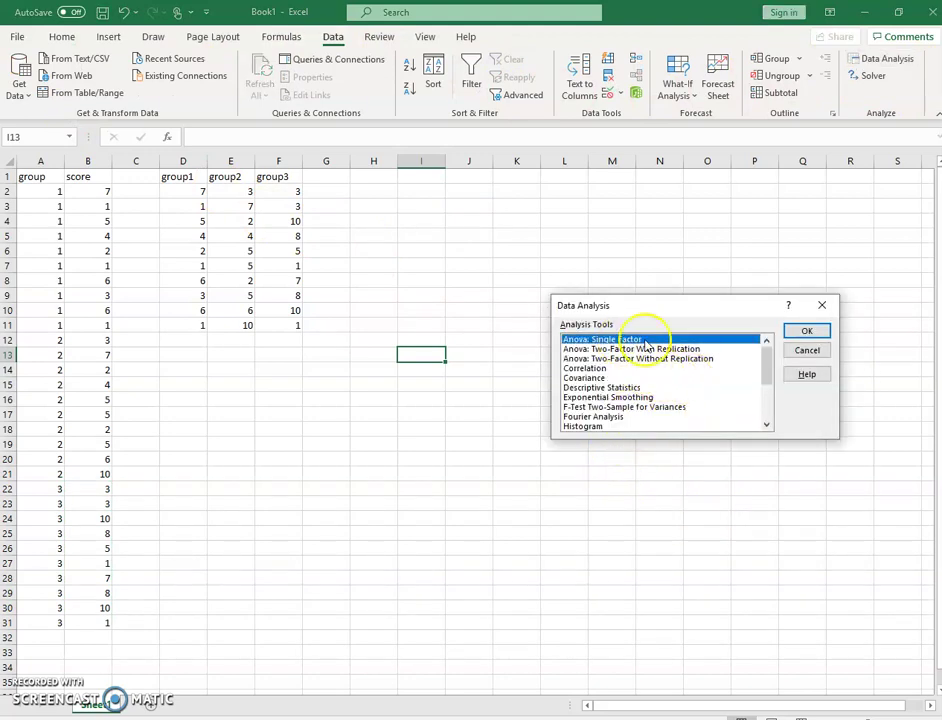
pyautogui.doubleClick(648, 340)
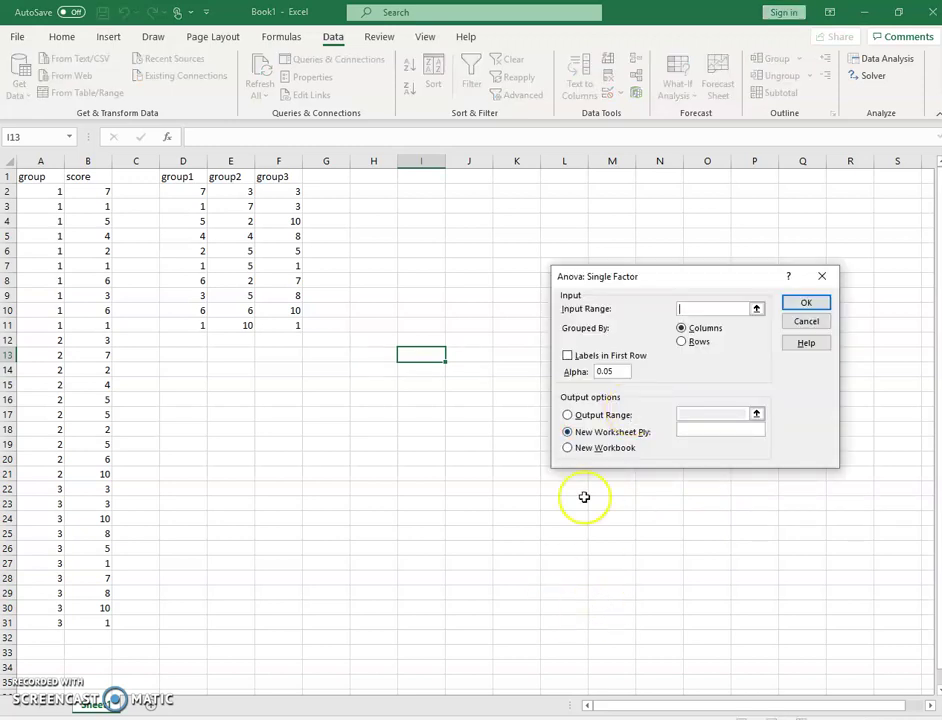
pyautogui.moveTo(189, 181); pyautogui.dragTo(296, 325)
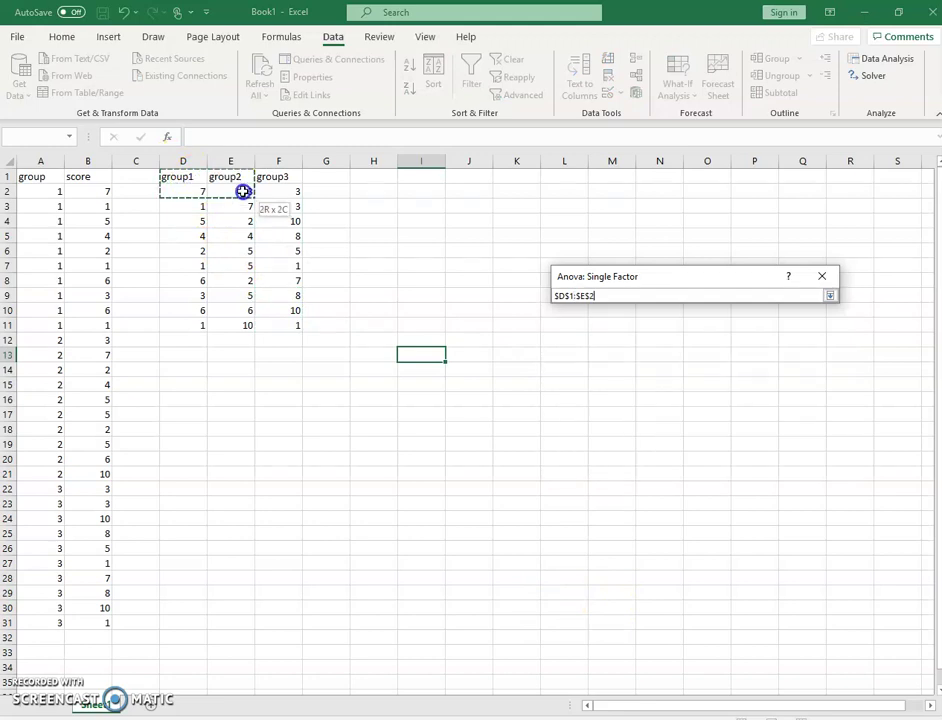
pyautogui.moveTo(243, 192); pyautogui.dragTo(295, 325)
pyautogui.click(596, 356)
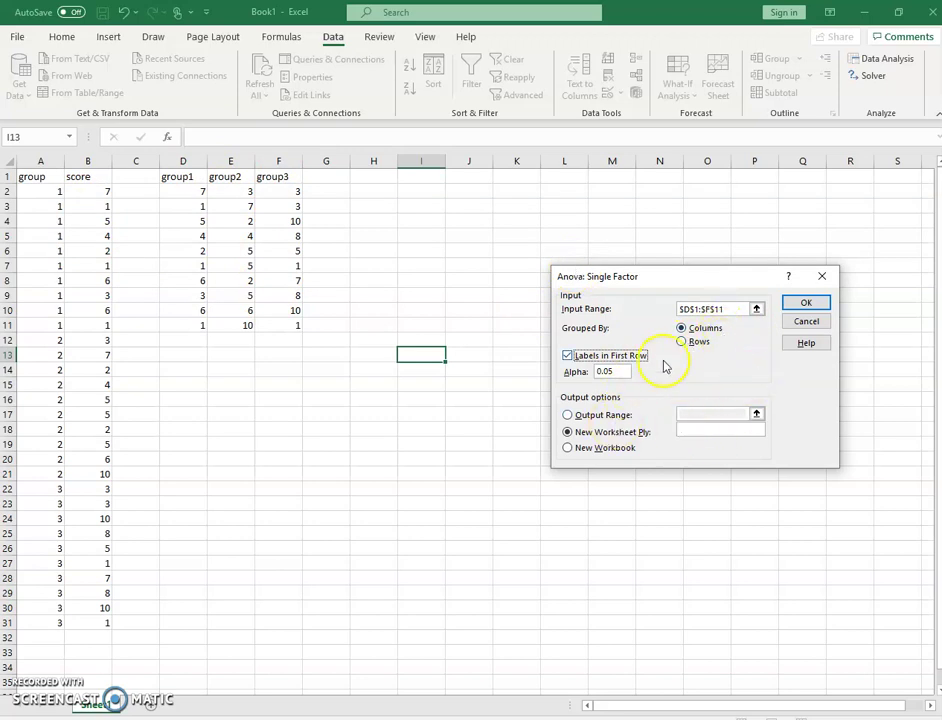
# Step: Set the ANOVA's output range to cell H1 on the same sheet and run the analysis
pyautogui.click(603, 415)
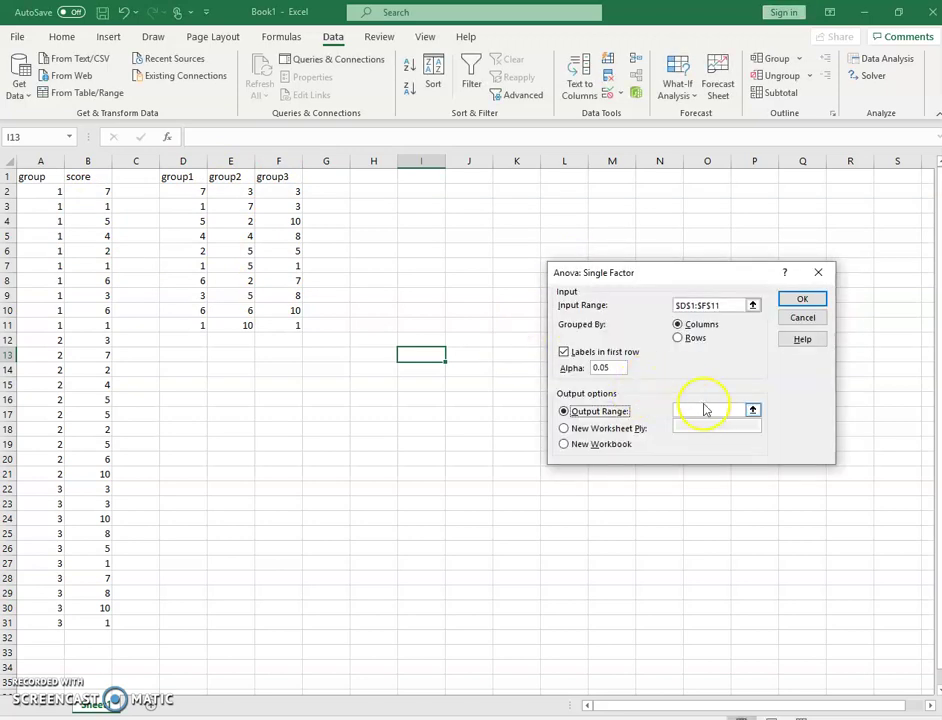
pyautogui.click(375, 175)
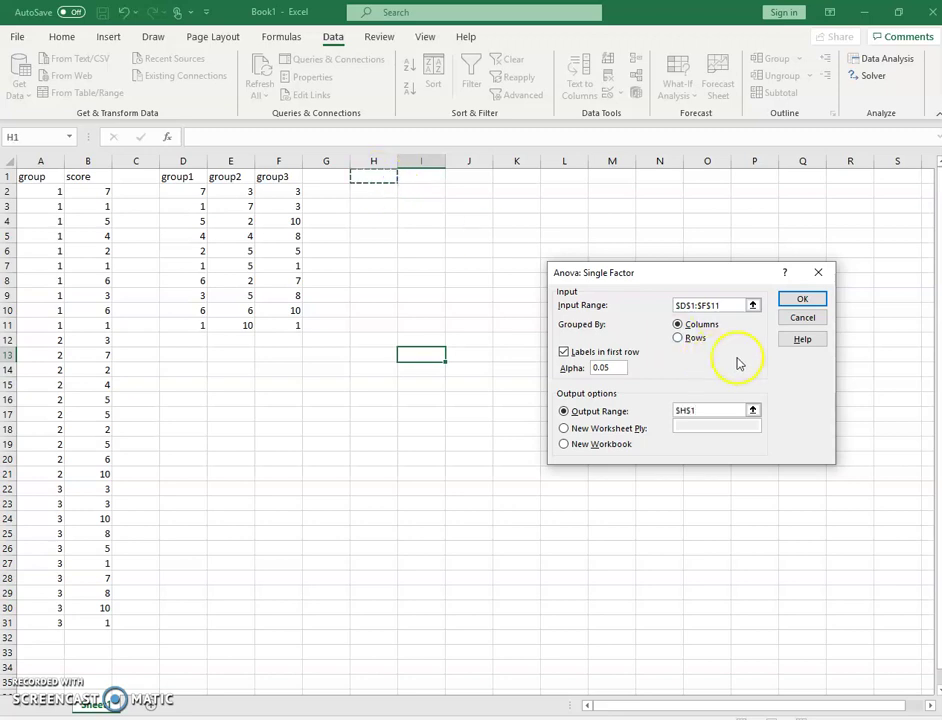
pyautogui.click(798, 300)
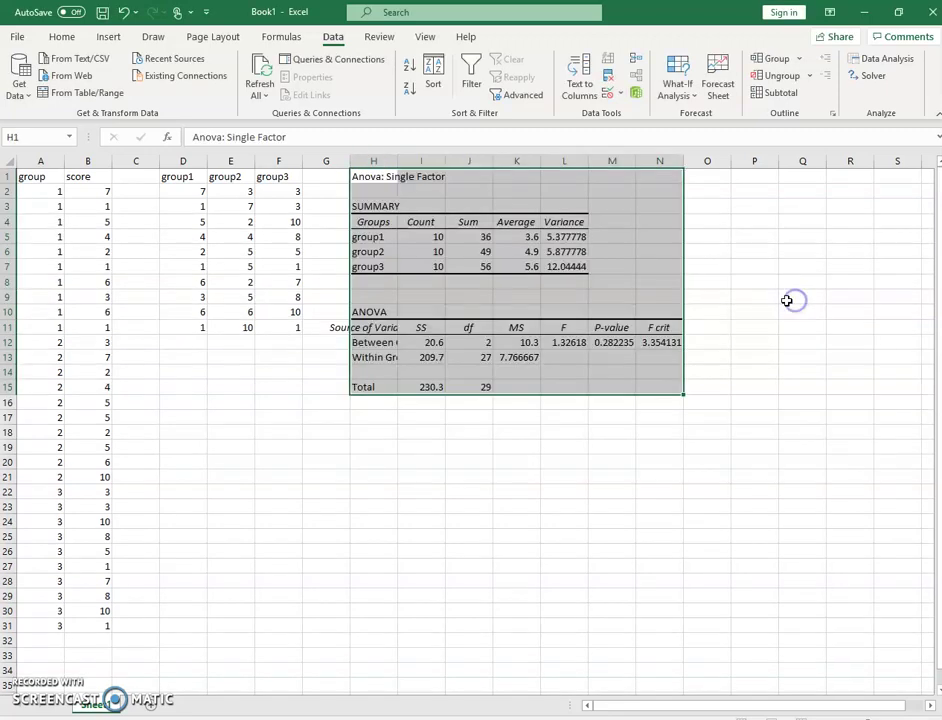
# Step: Autofit columns H through N to the width of the ANOVA output
pyautogui.moveTo(372, 160); pyautogui.dragTo(665, 165)
pyautogui.doubleClick(636, 155)
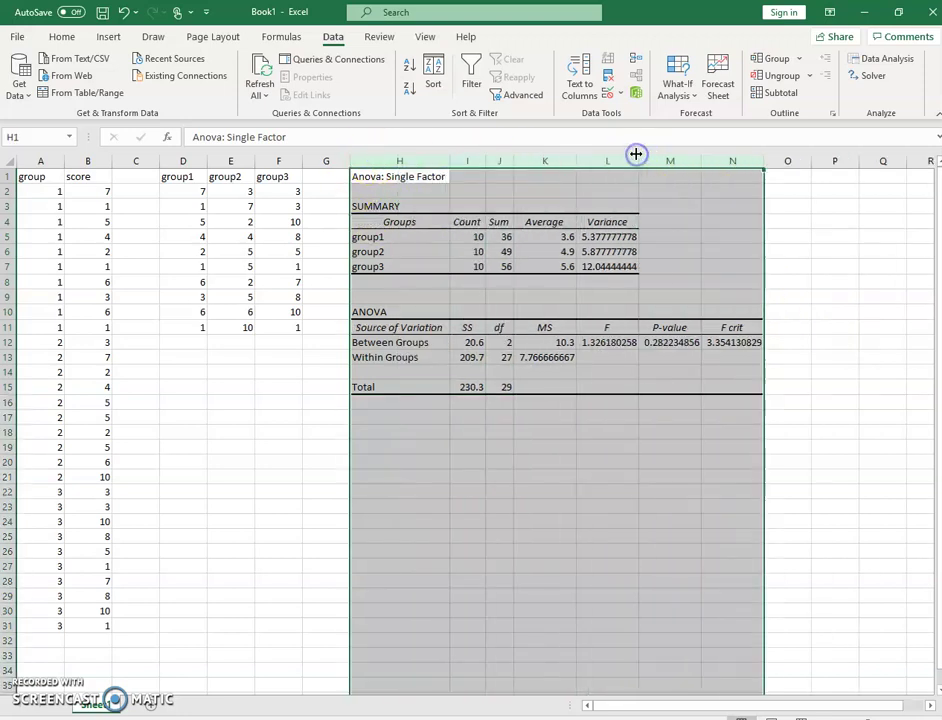
pyautogui.click(592, 432)
# Step: Examine the count, average and variance of group1, group2 and group3 in the SUMMARY table
pyautogui.click(409, 239)
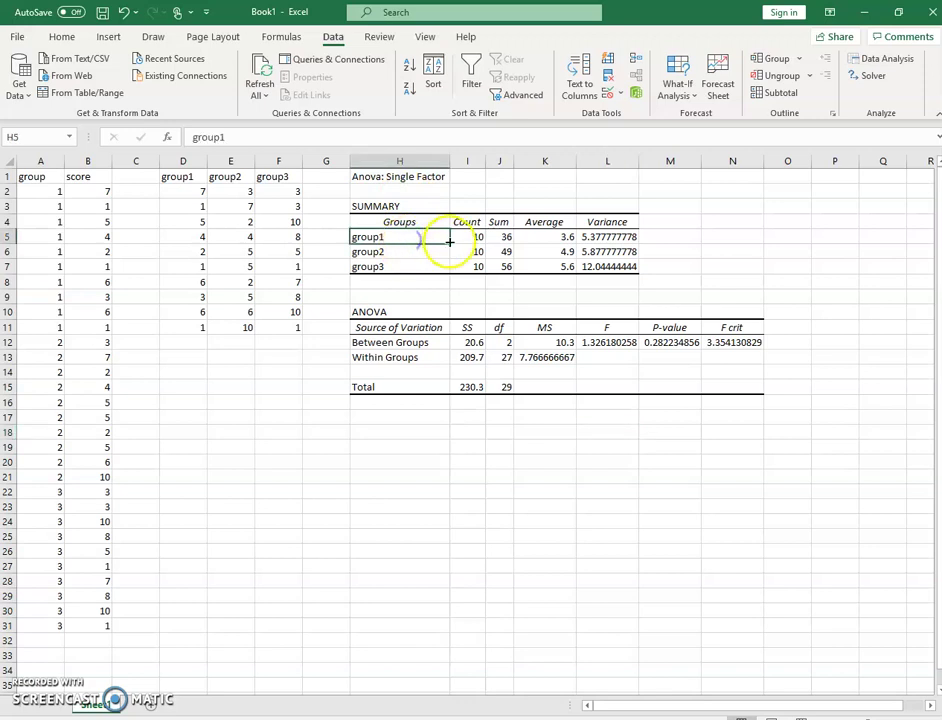
pyautogui.click(465, 240)
pyautogui.click(550, 240)
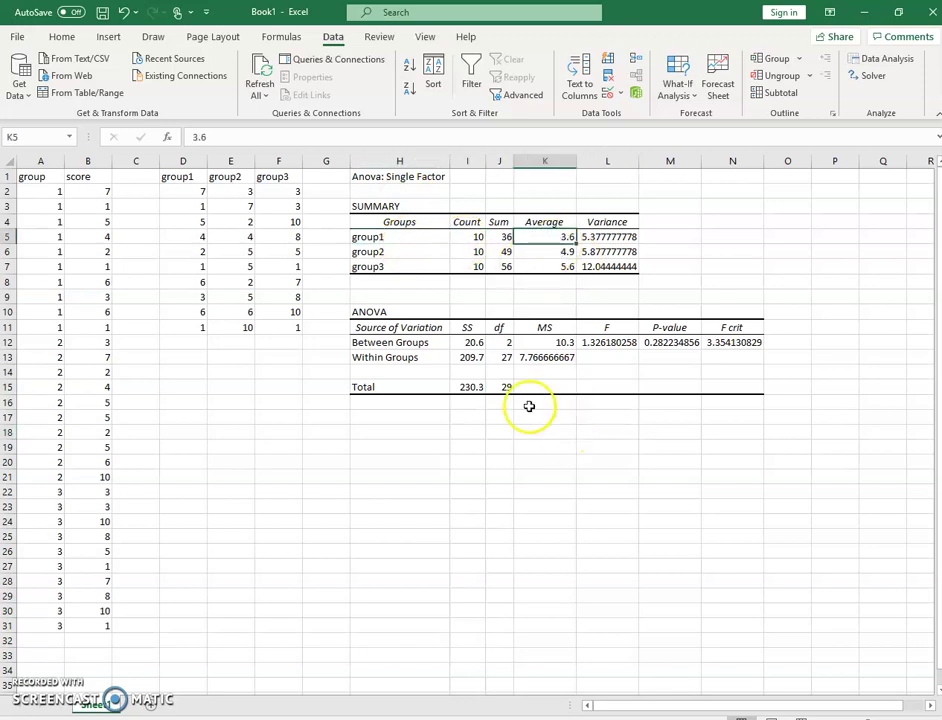
pyautogui.click(420, 250)
pyautogui.click(525, 251)
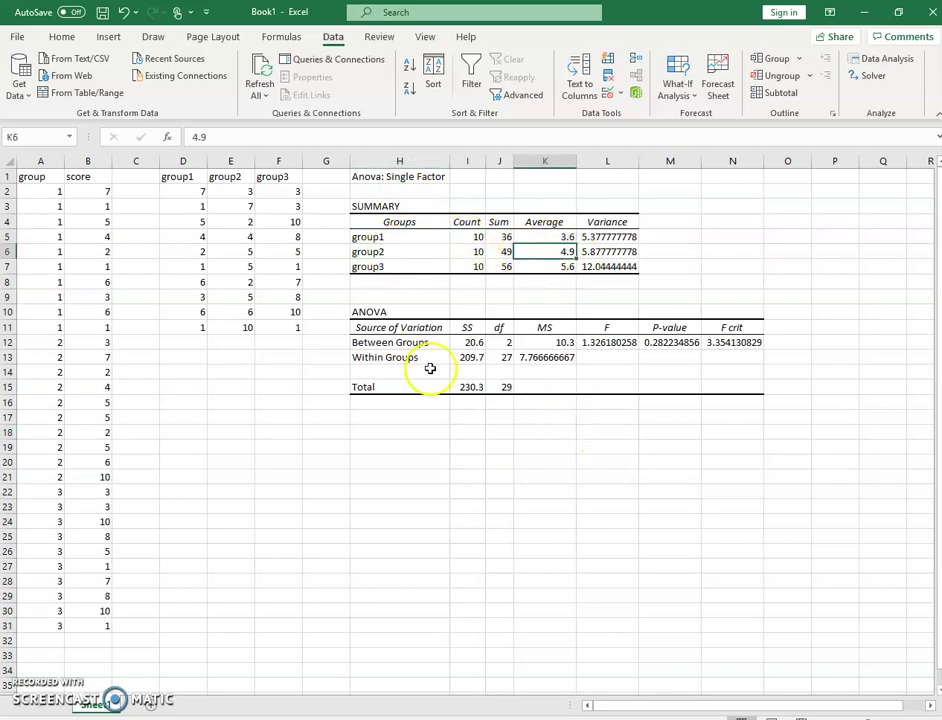
pyautogui.click(412, 268)
pyautogui.click(543, 266)
pyautogui.moveTo(479, 238); pyautogui.dragTo(479, 269)
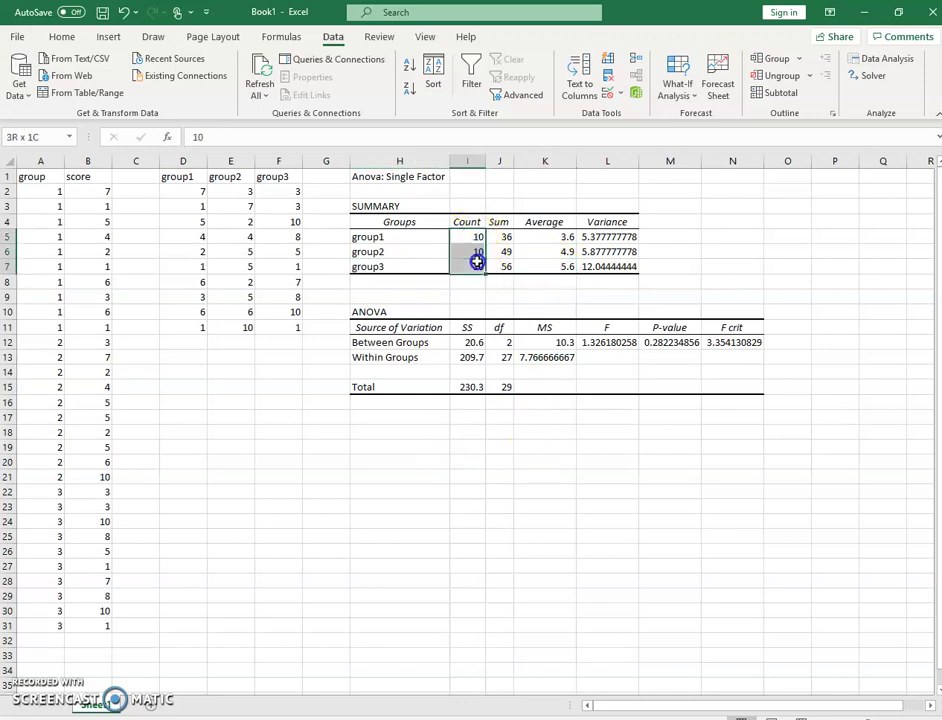
pyautogui.click(548, 240)
pyautogui.moveTo(548, 251); pyautogui.dragTo(551, 265)
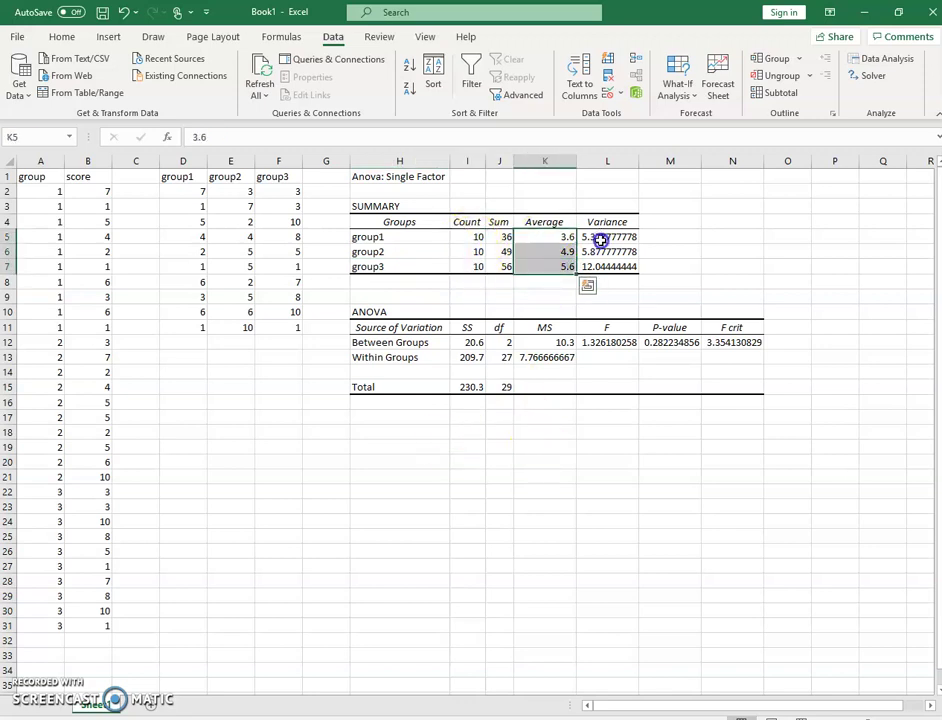
pyautogui.moveTo(599, 240); pyautogui.dragTo(603, 266)
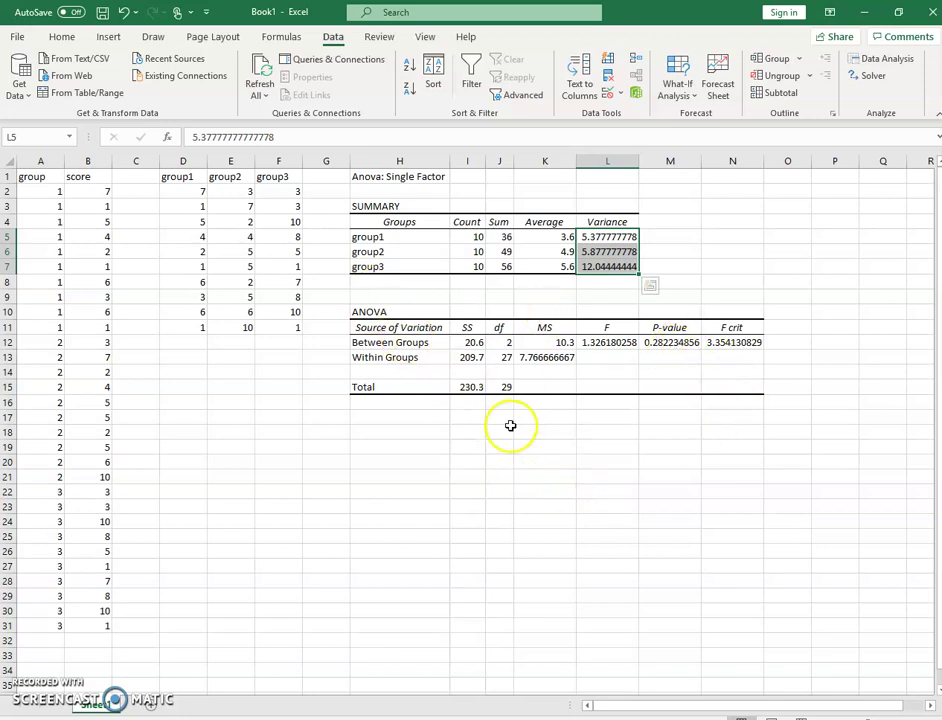
# Step: Examine the ANOVA table's sums of squares, mean square, F, F crit and P-value, and compare the group averages in K5:K7
pyautogui.click(473, 343)
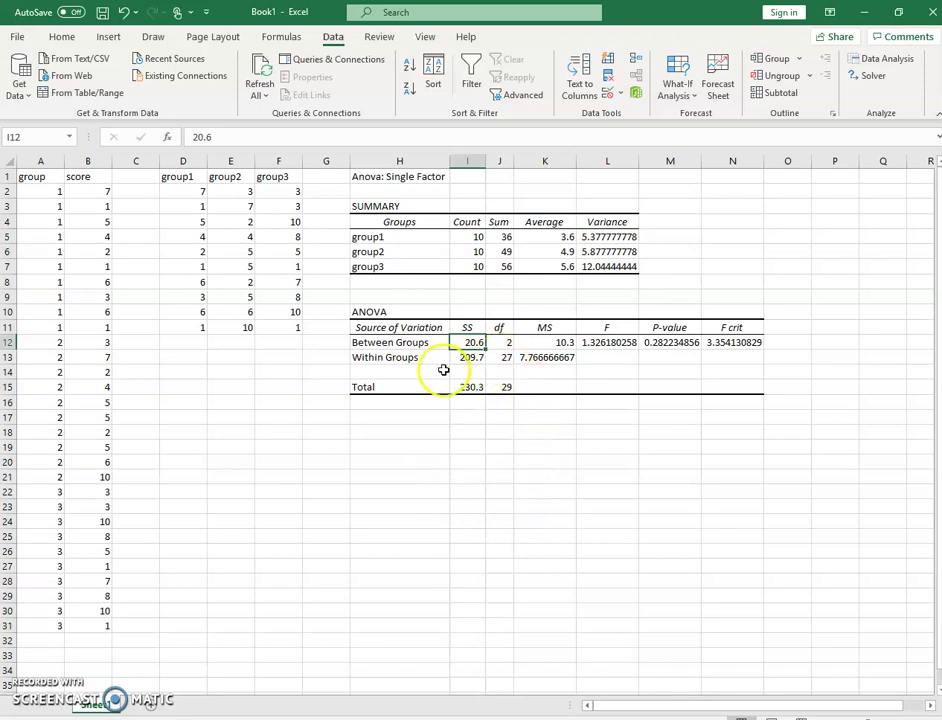
pyautogui.click(465, 357)
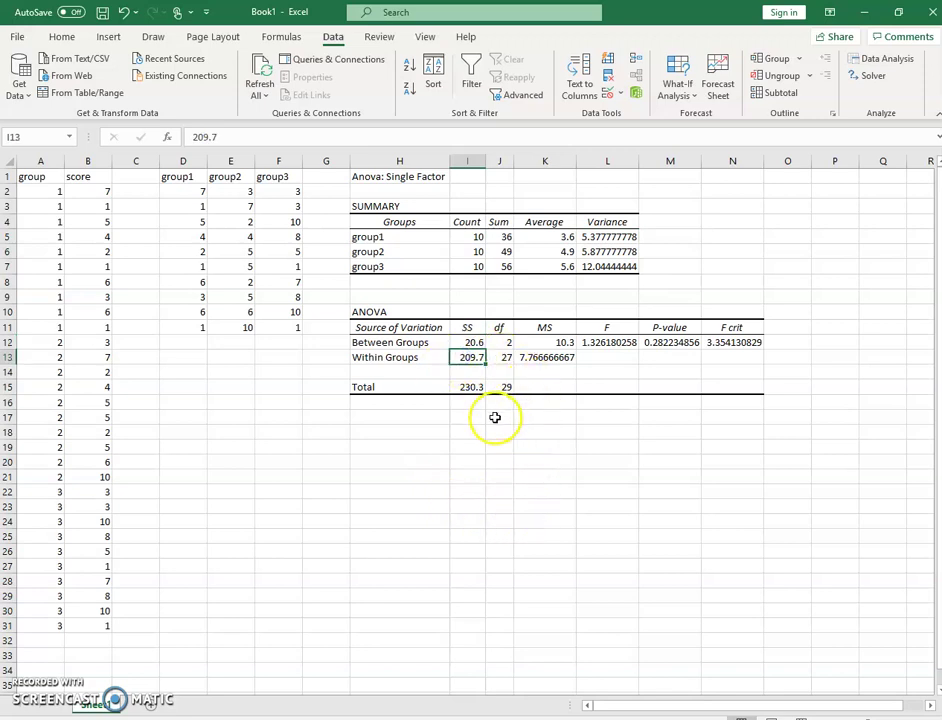
pyautogui.click(418, 389)
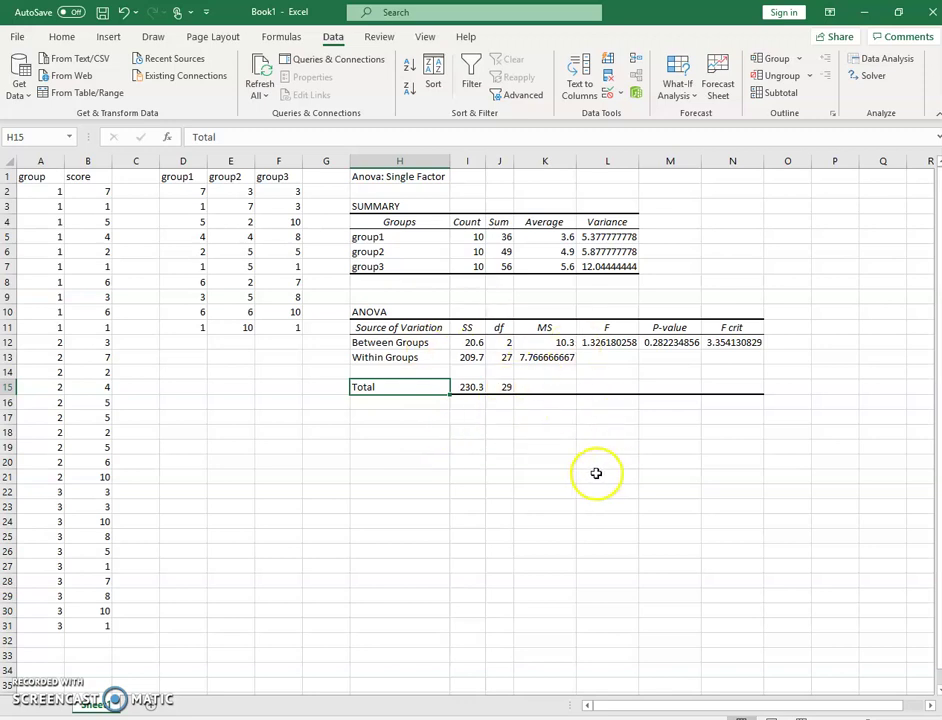
pyautogui.click(563, 343)
pyautogui.click(597, 342)
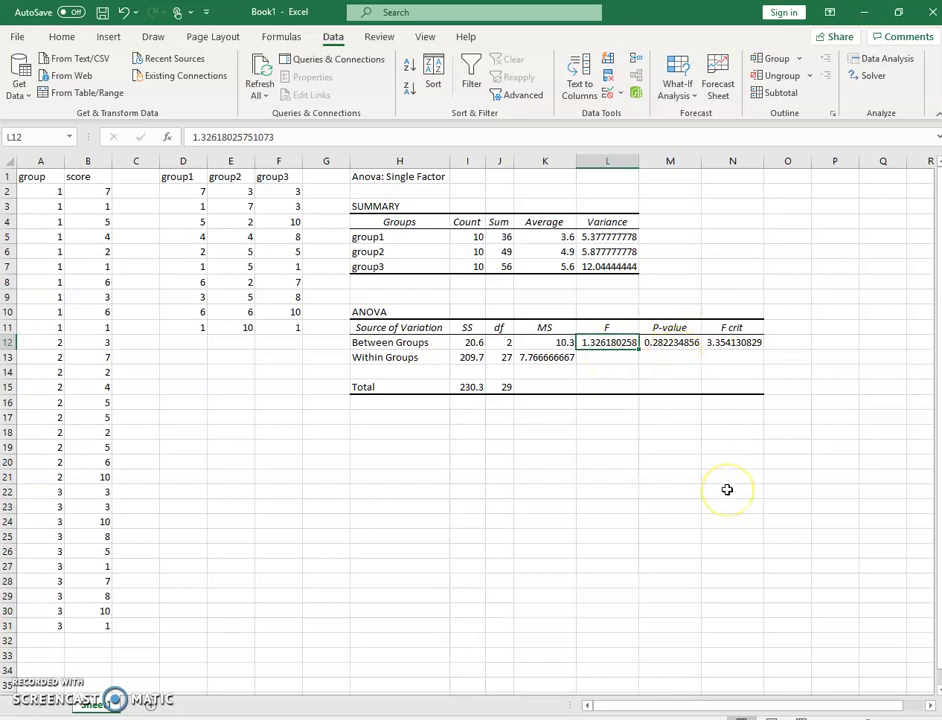
pyautogui.click(736, 347)
pyautogui.click(671, 345)
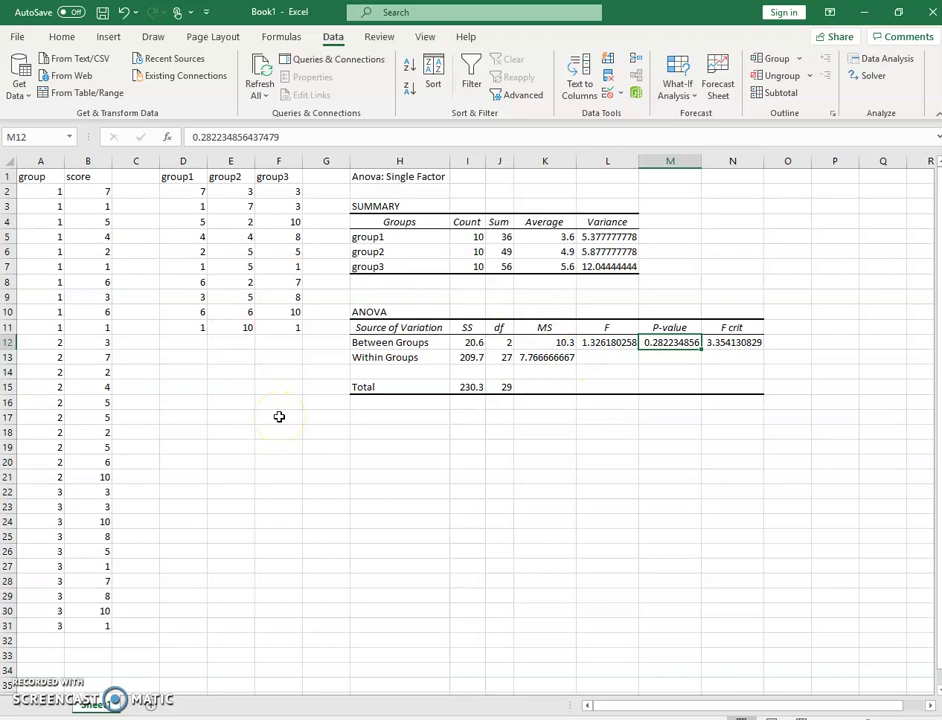
pyautogui.moveTo(536, 240); pyautogui.dragTo(545, 268)
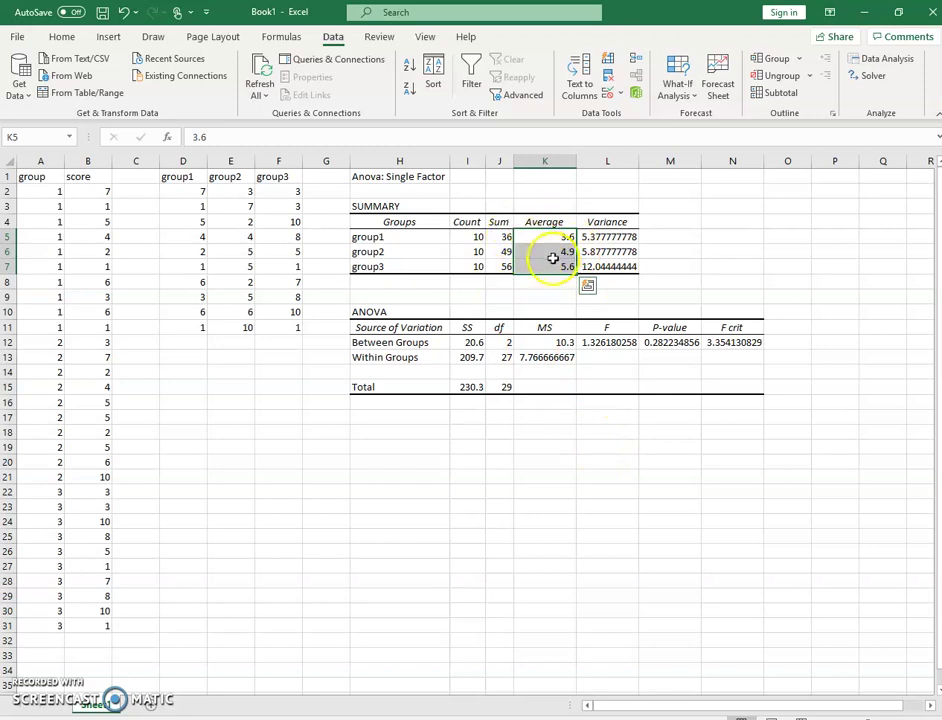